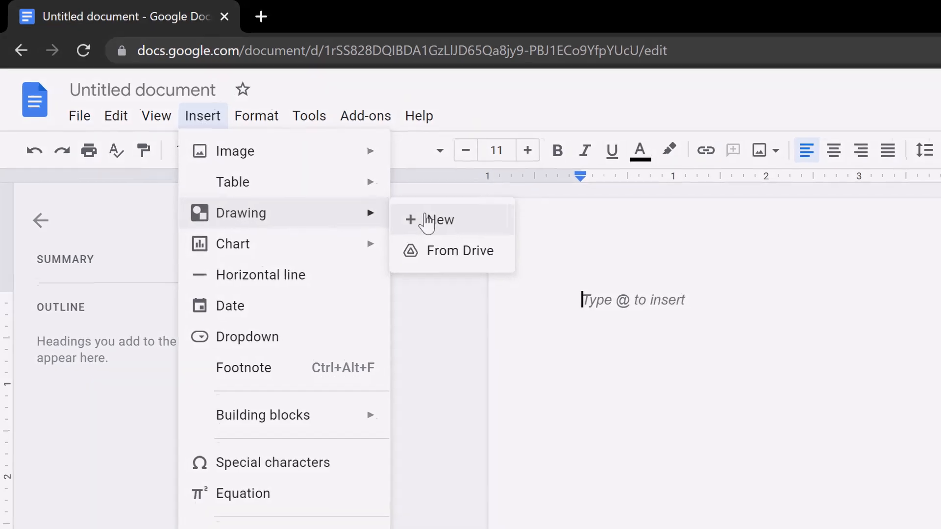
# Step: In a new drawing, draw a rounded rectangle about 2.9 by 1.8 inches near the canvas's upper-left corner and fill it with dark purple 1
pyautogui.click(432, 222)
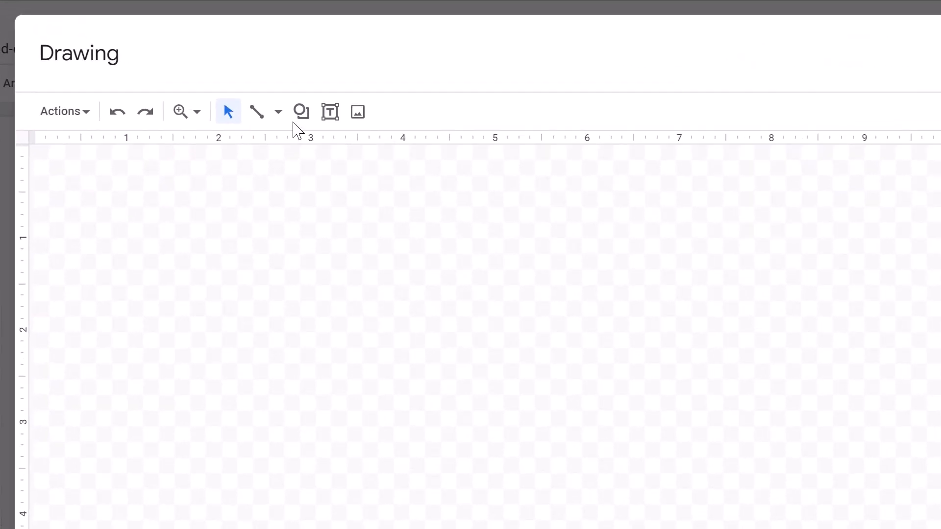
pyautogui.click(310, 114)
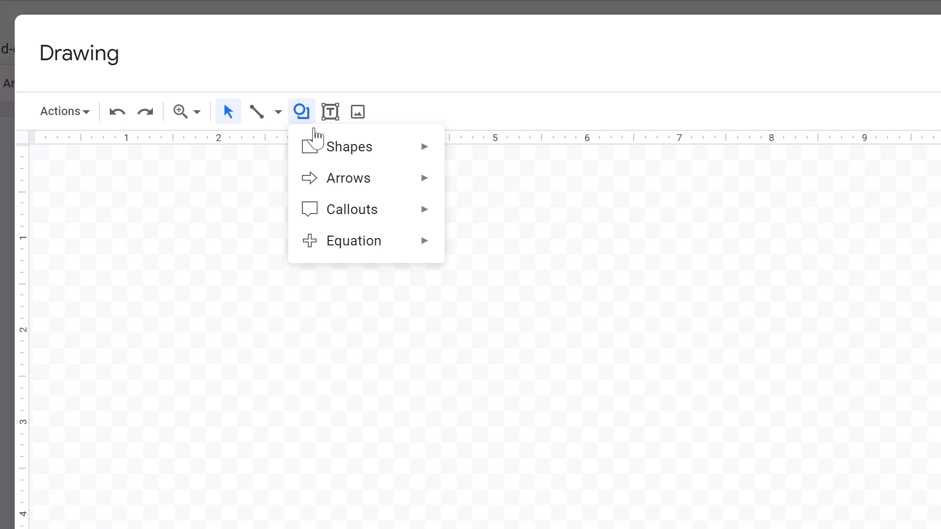
pyautogui.moveTo(322, 157)
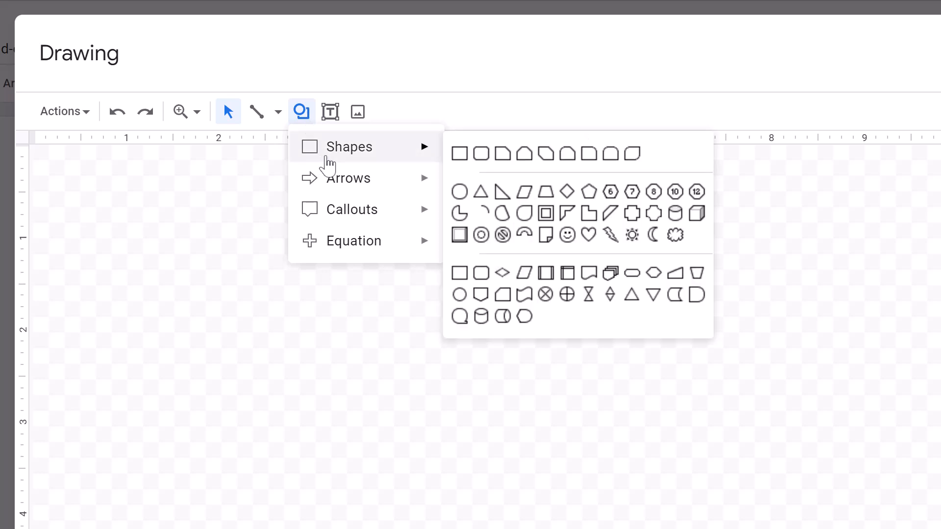
pyautogui.click(485, 155)
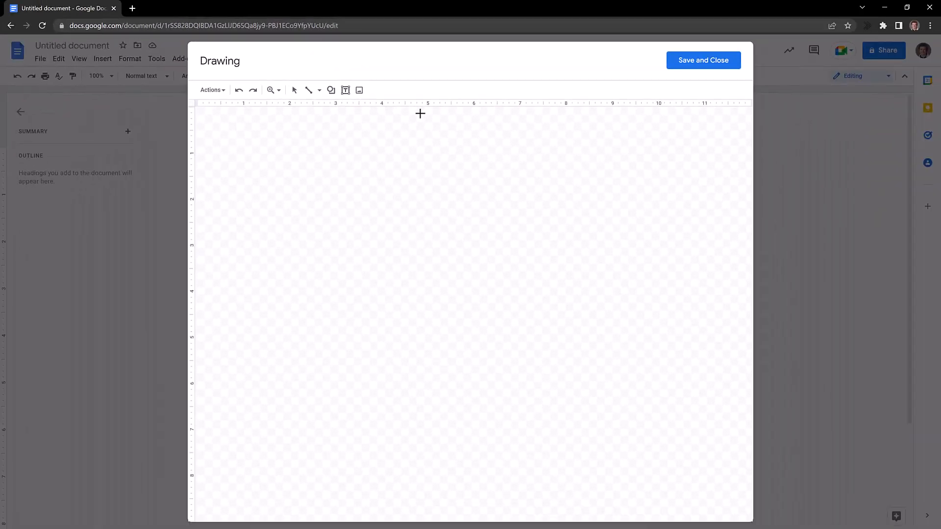
pyautogui.moveTo(222, 145); pyautogui.dragTo(357, 229)
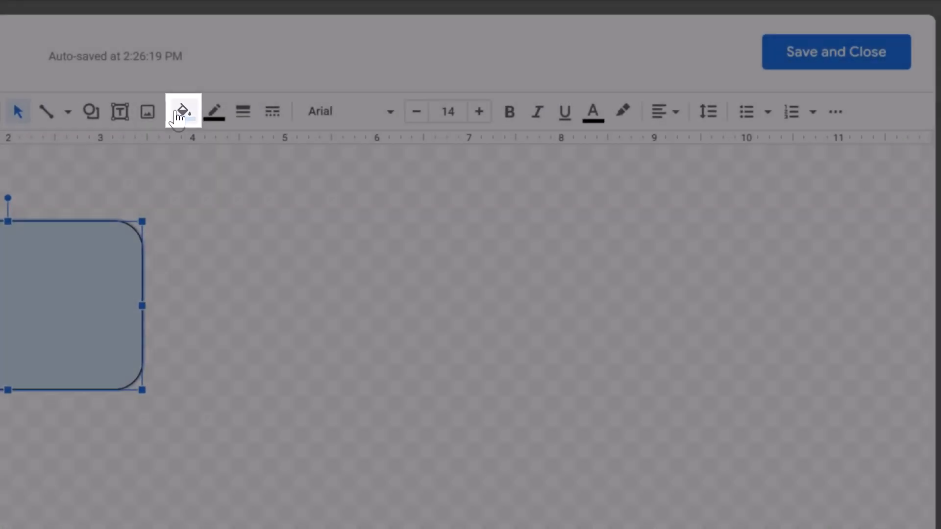
pyautogui.click(179, 117)
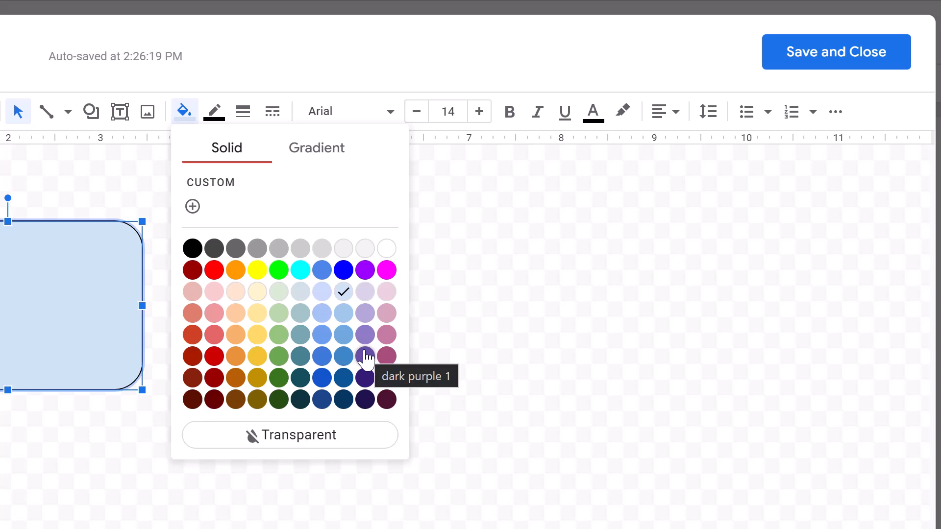
pyautogui.click(365, 356)
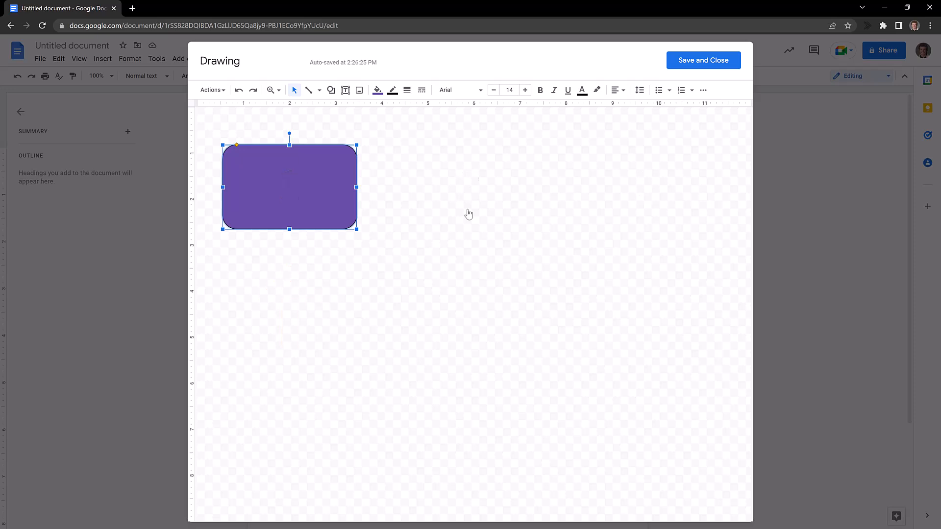
# Step: Duplicate the purple rectangle twice and arrange the copies beside the original in one evenly spaced horizontal row
pyautogui.hotkey('ctrl', 'd')
pyautogui.hotkey('ctrl', 'd')
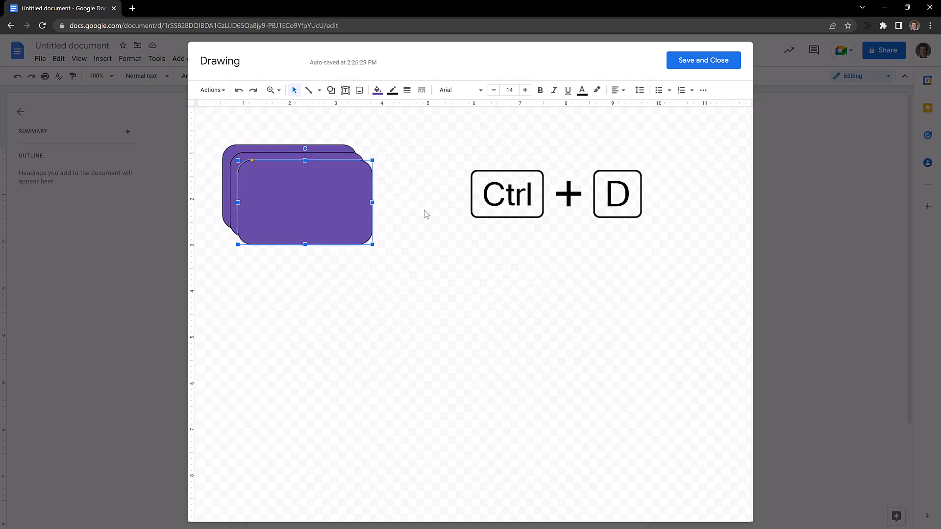
pyautogui.moveTo(340, 212); pyautogui.dragTo(657, 205)
pyautogui.moveTo(475, 206); pyautogui.dragTo(501, 206)
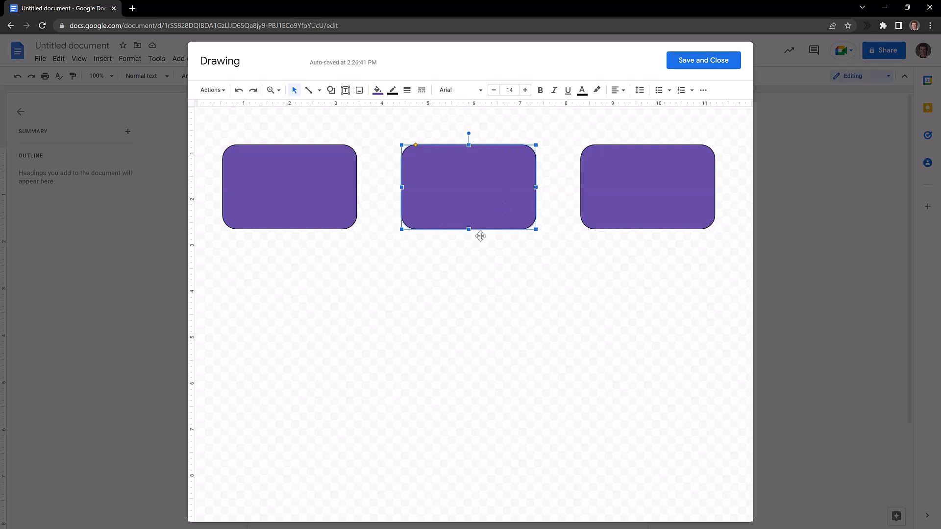
pyautogui.click(447, 292)
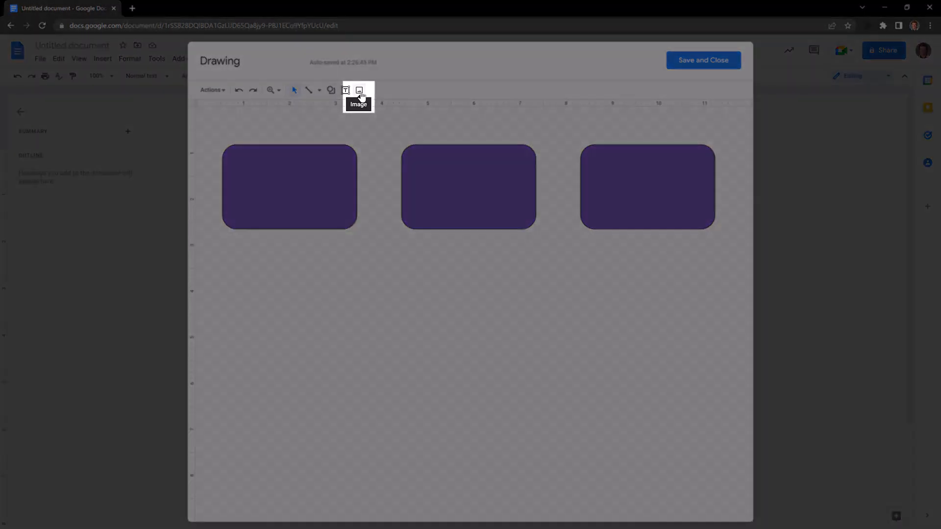
# Step: Search Google images for "puppy" and insert the picture of the puppy lying in front of a stone wall
pyautogui.click(360, 96)
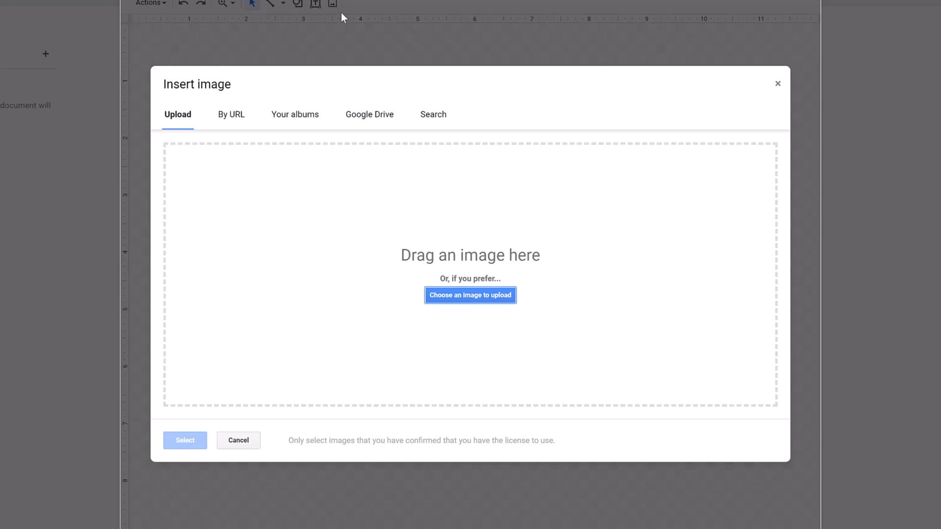
pyautogui.click(433, 115)
pyautogui.write('puppy')
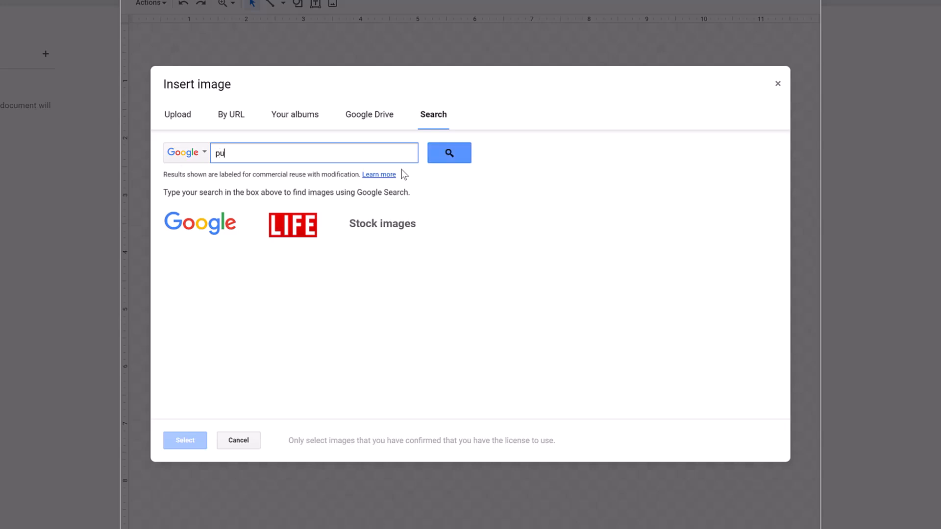
pyautogui.click(448, 153)
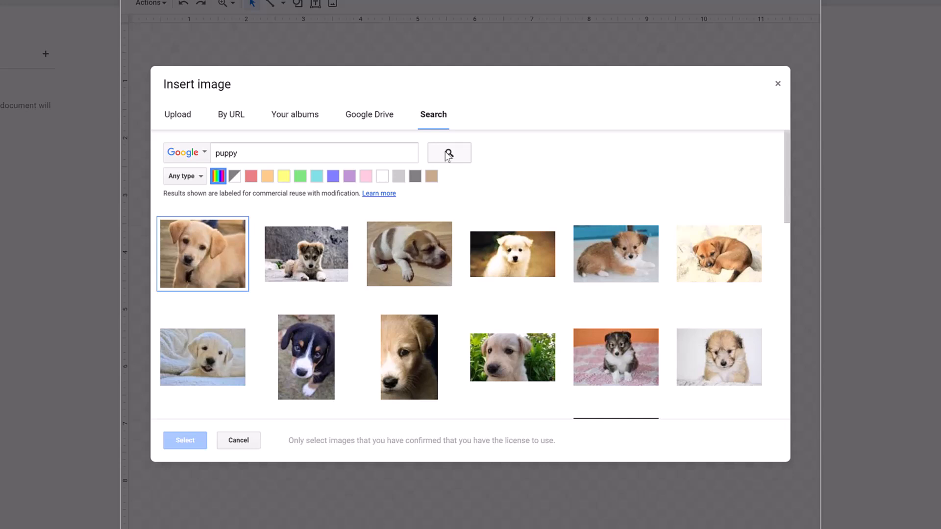
pyautogui.click(290, 255)
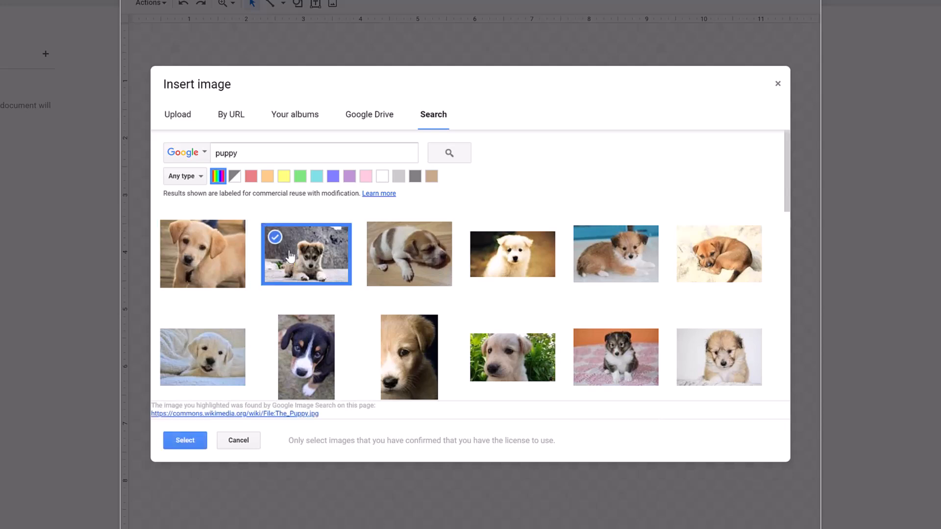
pyautogui.click(186, 441)
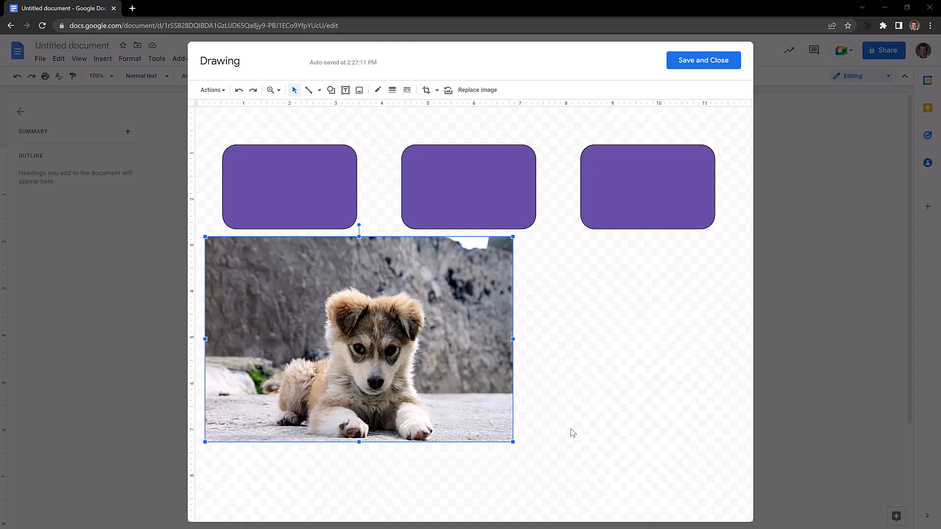
# Step: Shrink the puppy image to about 3 by 2 inches and center it below the middle rectangle
pyautogui.moveTo(511, 441); pyautogui.dragTo(343, 327)
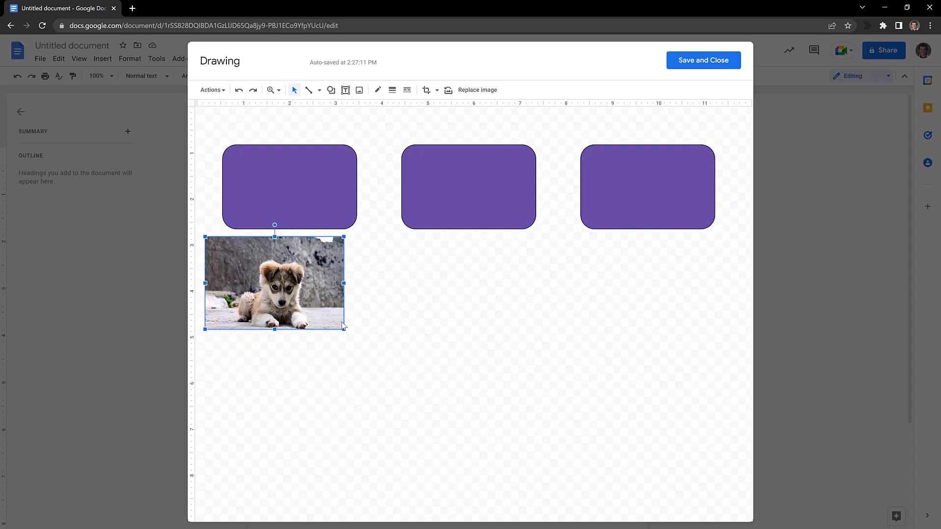
pyautogui.moveTo(299, 294); pyautogui.dragTo(485, 351)
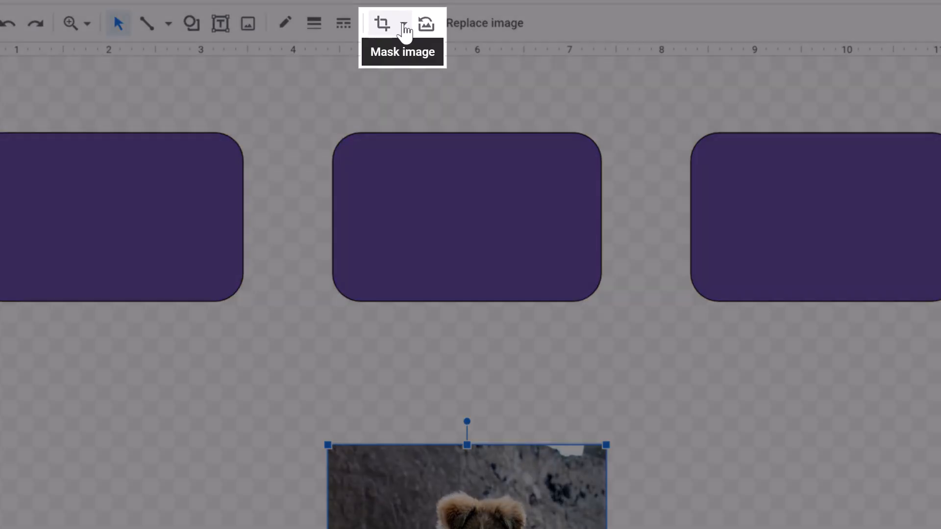
# Step: Mask the puppy image with the heart shape and give it a 1px border
pyautogui.click(404, 27)
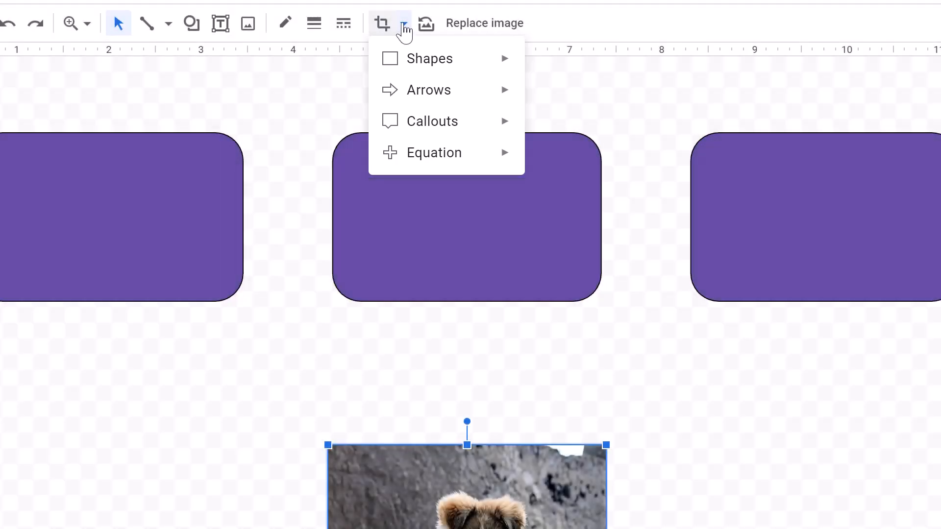
pyautogui.moveTo(417, 74)
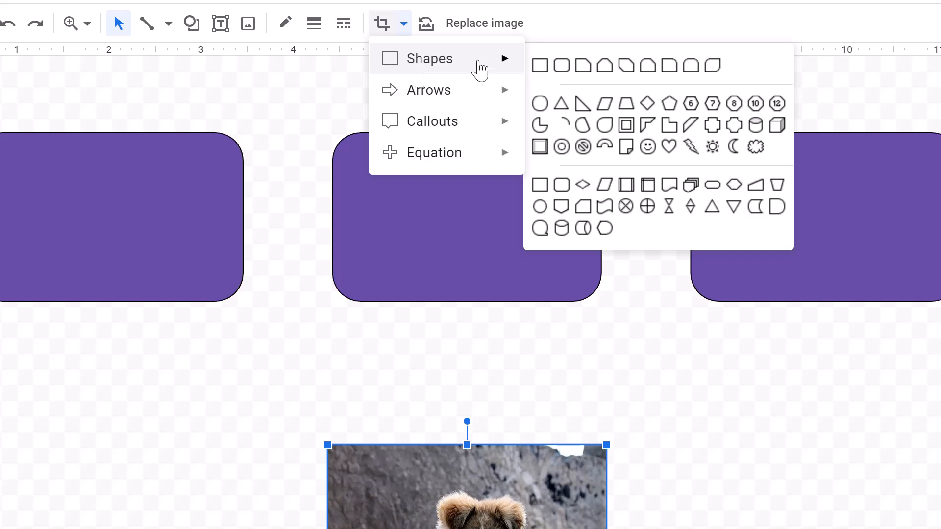
pyautogui.click(668, 147)
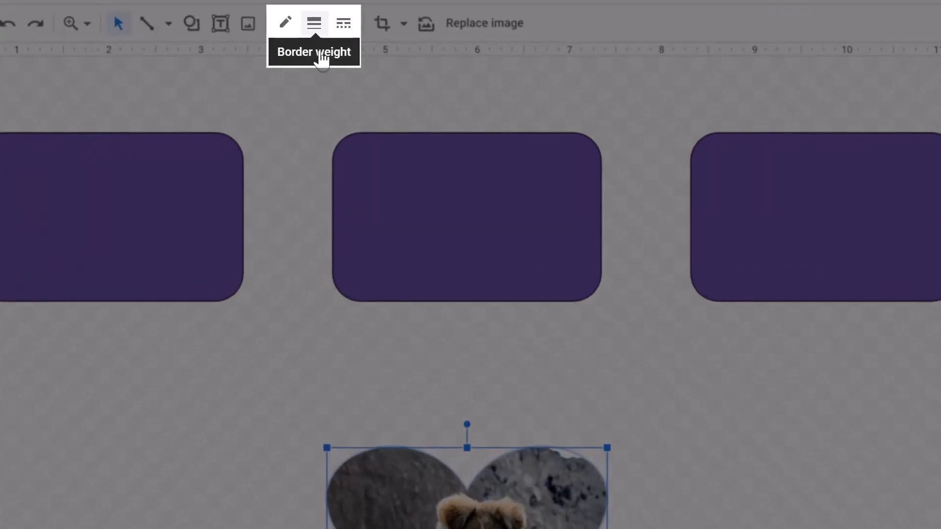
pyautogui.click(392, 90)
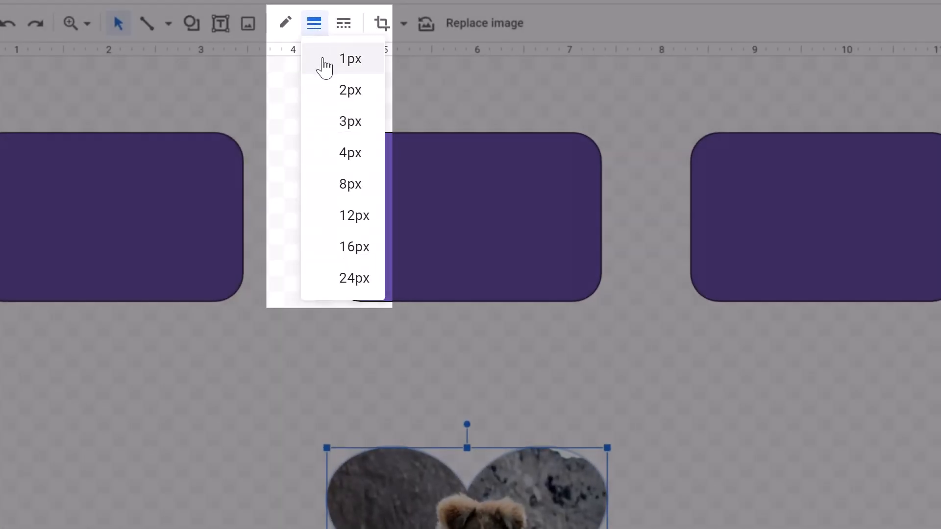
pyautogui.click(321, 60)
pyautogui.click(215, 490)
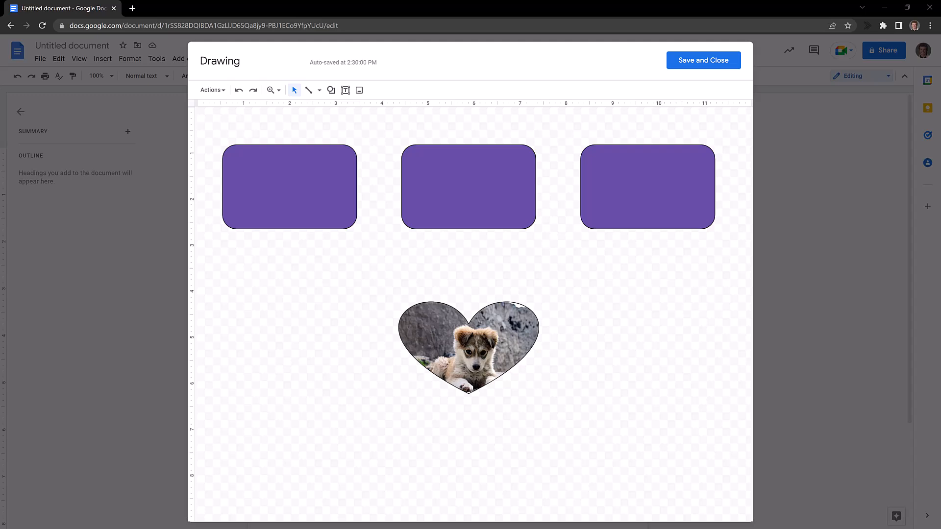
# Step: Label the three rectangles in order from left to right "Want a dog", "Look for a dog" and "Buy a dog"
pyautogui.doubleClick(302, 175)
pyautogui.write('Want a dog')
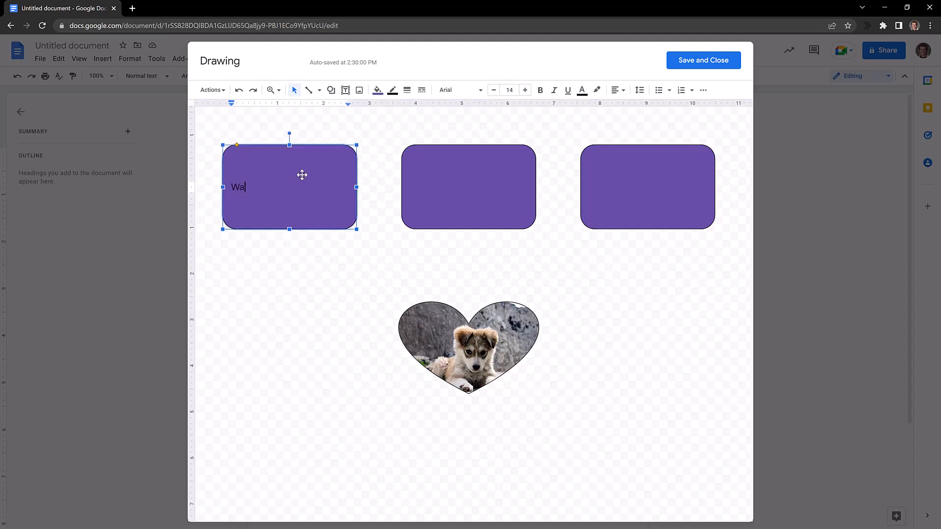
pyautogui.doubleClick(471, 192)
pyautogui.write('Look for a dog')
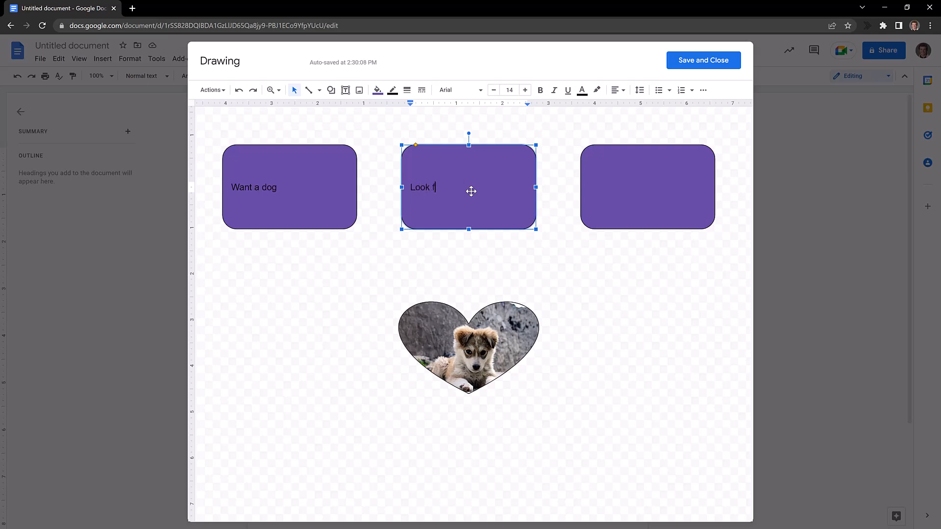
pyautogui.doubleClick(627, 198)
pyautogui.write('Buy a dog')
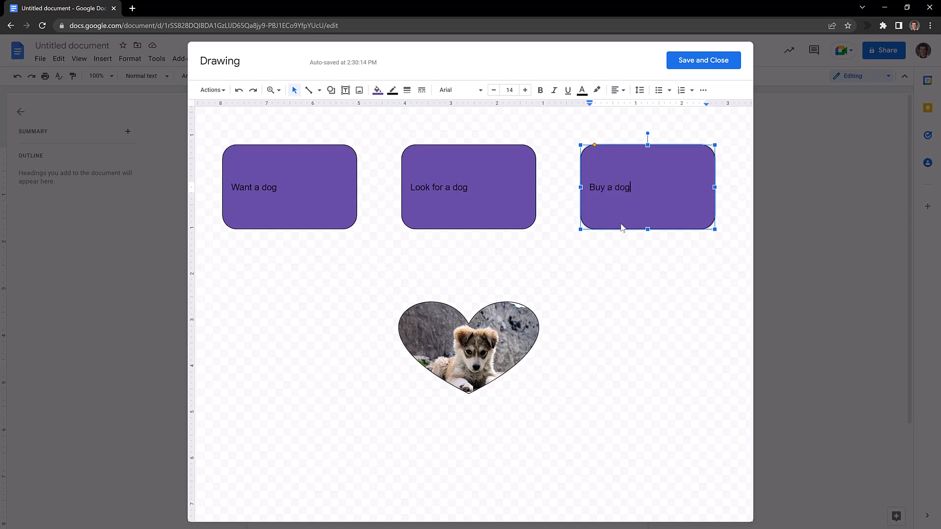
pyautogui.click(611, 277)
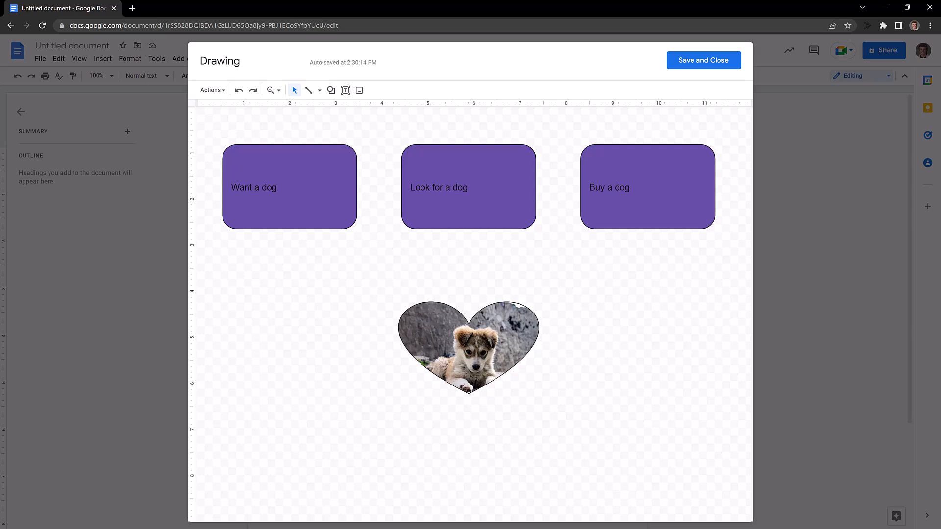
# Step: Center the text in all three purple rectangles and set its font size to 28
pyautogui.press('shift')
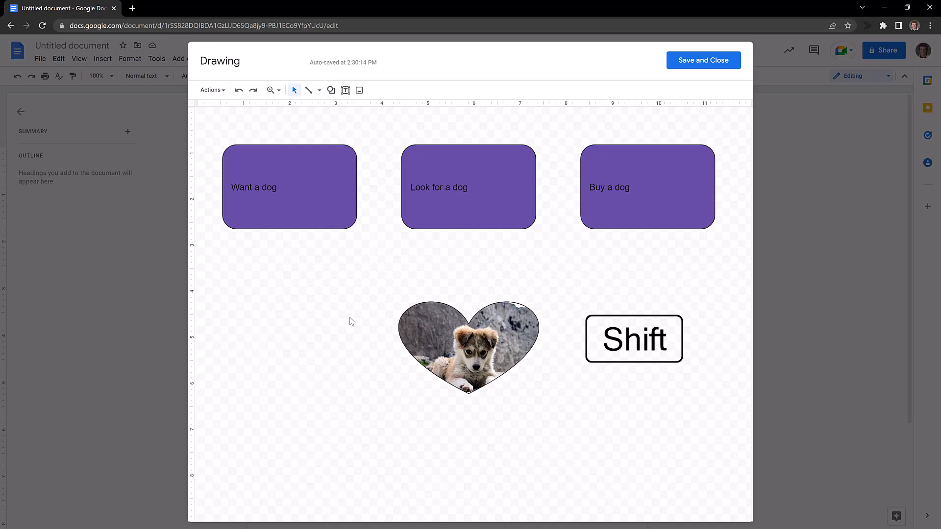
pyautogui.keyDown('shift'); pyautogui.click(307, 213); pyautogui.keyUp('shift')
pyautogui.keyDown('shift'); pyautogui.click(503, 215); pyautogui.keyUp('shift')
pyautogui.keyDown('shift'); pyautogui.click(623, 215); pyautogui.keyUp('shift')
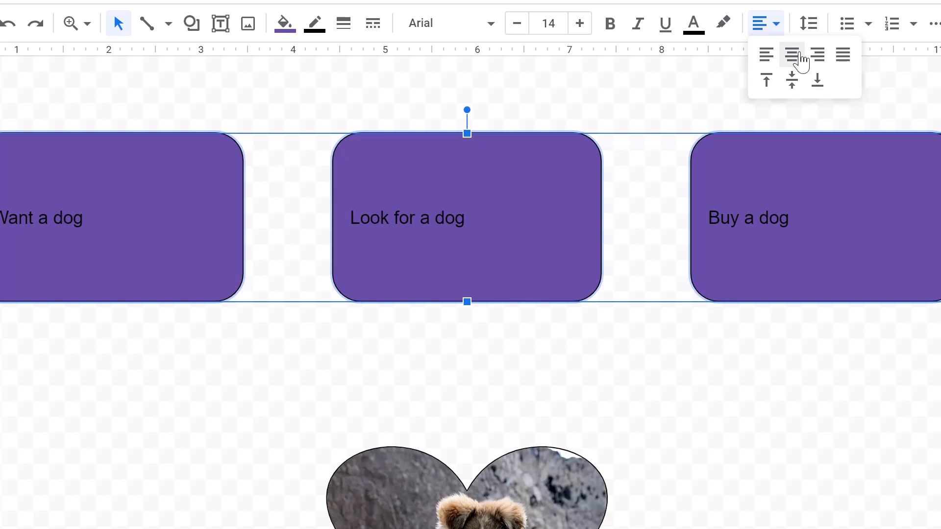
pyautogui.click(797, 57)
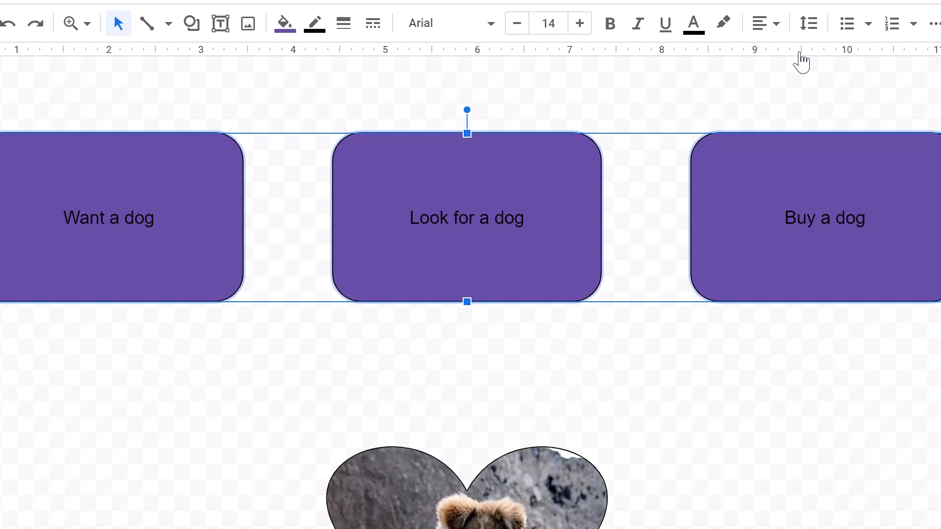
pyautogui.click(545, 23)
pyautogui.write('28')
pyautogui.press('Return')
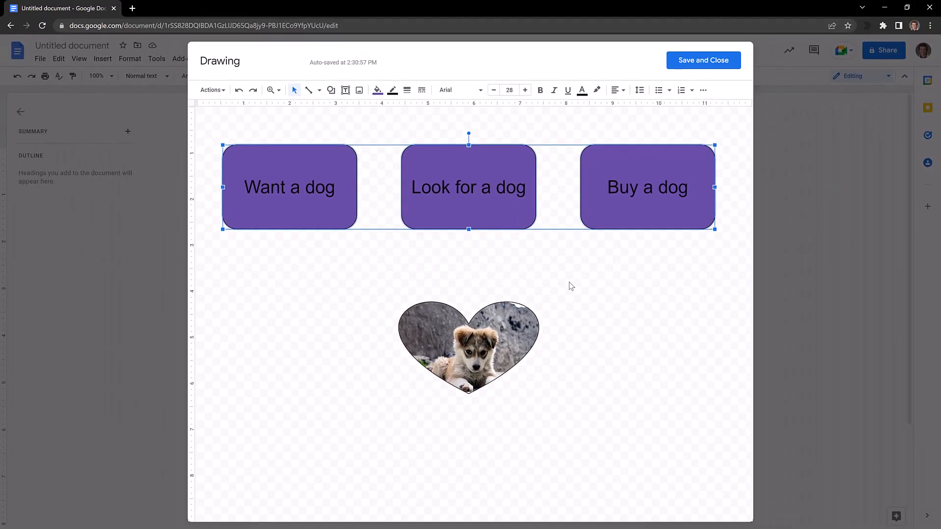
pyautogui.click(570, 286)
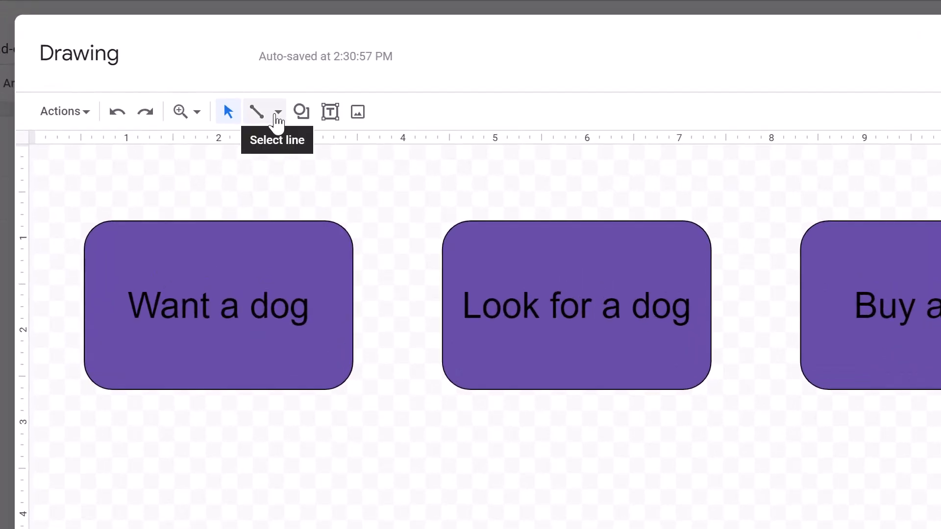
# Step: Draw a horizontal arrow from the right edge of the "Want a dog" box to the left edge of the "Look for a dog" box
pyautogui.click(278, 113)
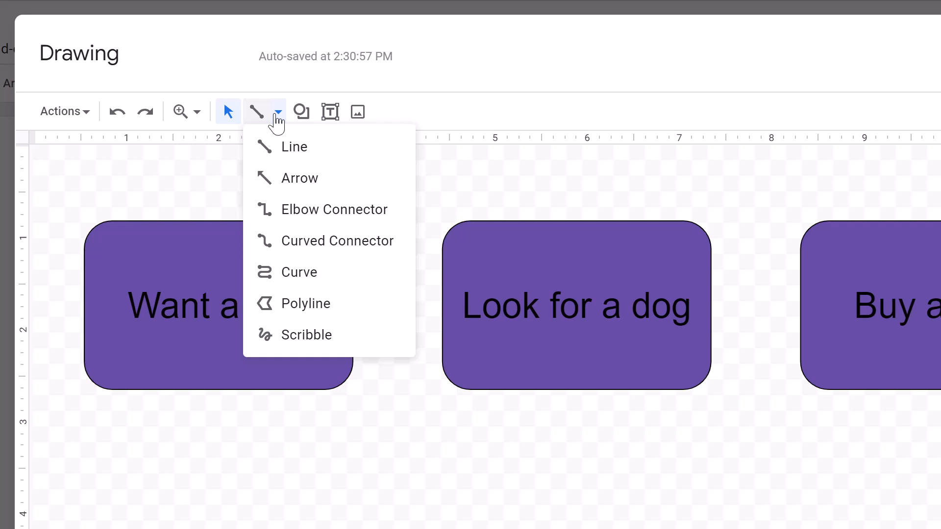
pyautogui.click(288, 181)
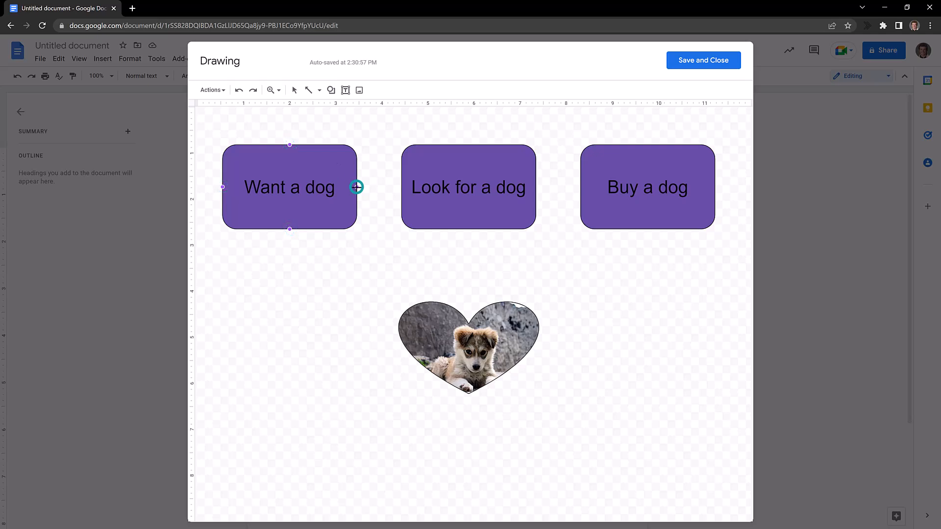
pyautogui.moveTo(356, 186); pyautogui.dragTo(403, 233)
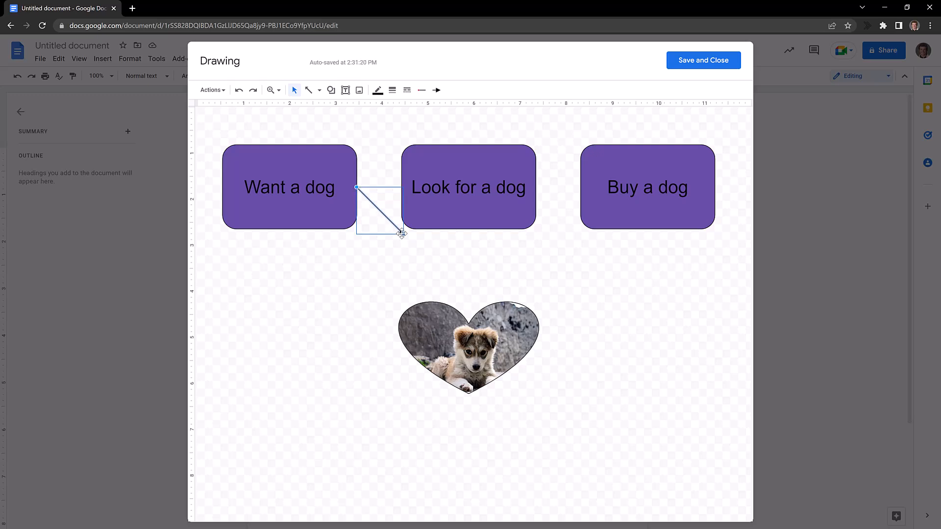
pyautogui.moveTo(403, 234); pyautogui.dragTo(401, 187)
pyautogui.click(449, 267)
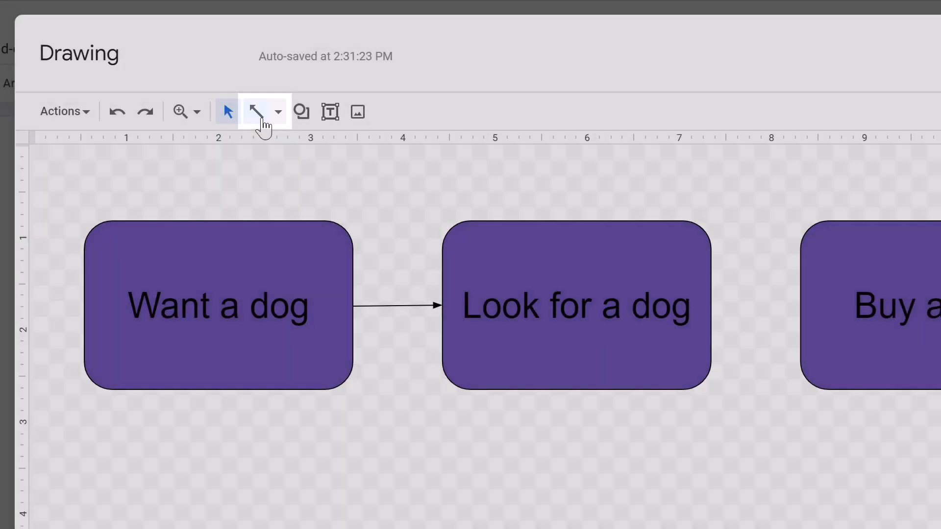
# Step: Draw a horizontal arrow from the right edge of the "Look for a dog" box to the left edge of the "Buy a dog" box
pyautogui.click(256, 112)
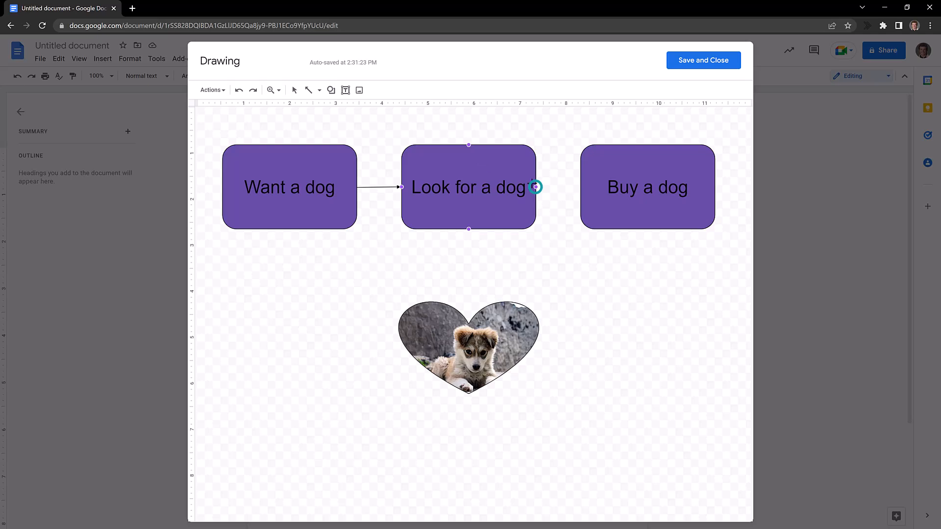
pyautogui.moveTo(536, 186)
pyautogui.mouseDown()
pyautogui.moveTo(582, 232)
pyautogui.moveTo(579, 189)
pyautogui.mouseUp()
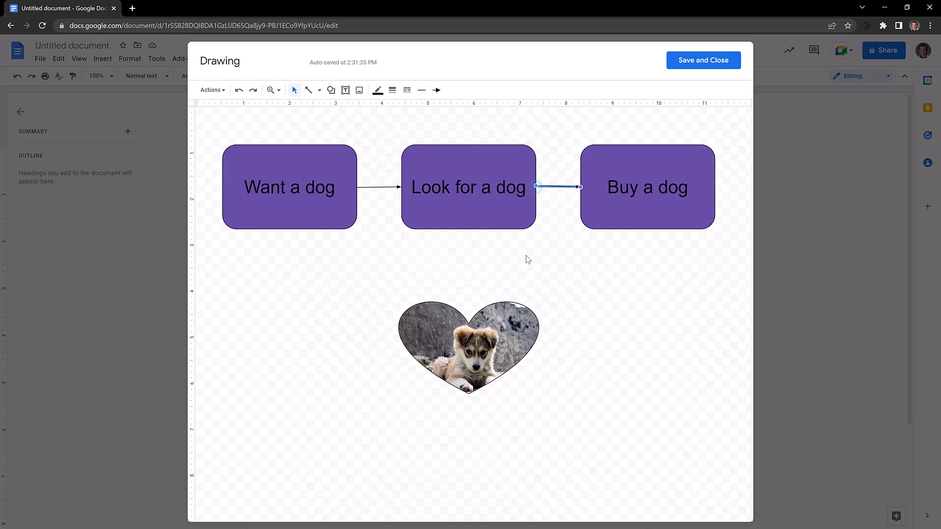
pyautogui.click(519, 270)
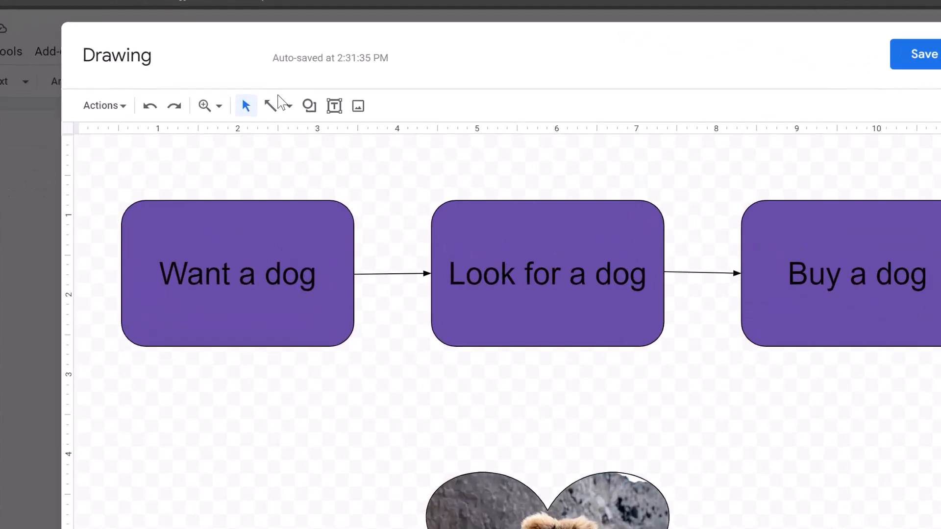
# Step: Place an elbow connector starting at the bottom edge of the "Buy a dog" box
pyautogui.click(289, 106)
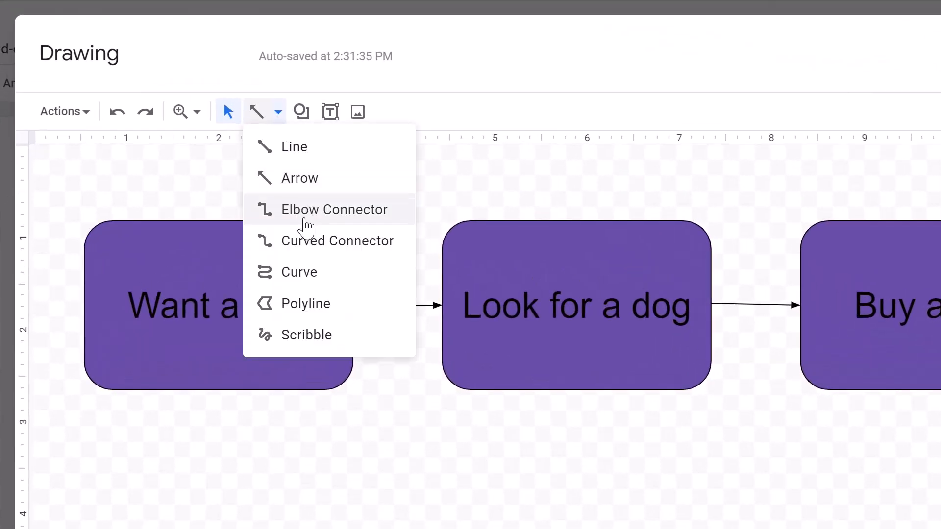
pyautogui.click(307, 226)
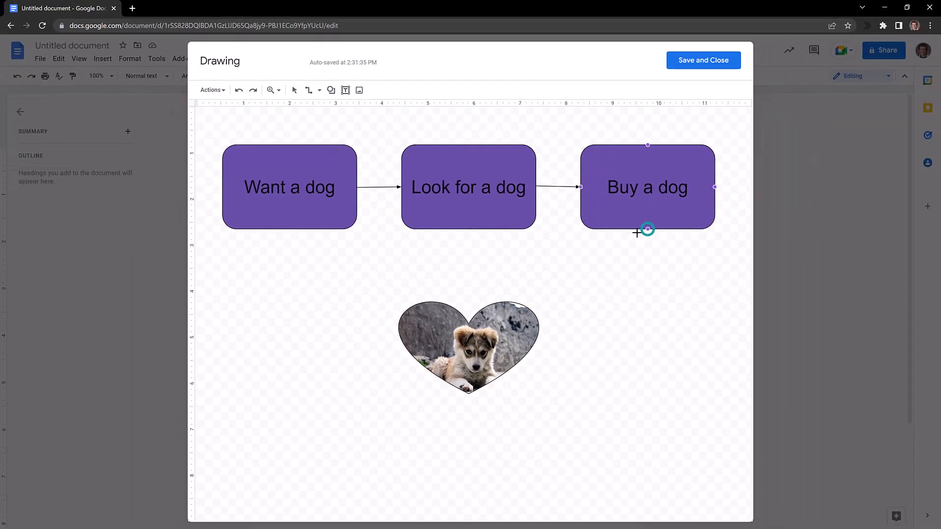
pyautogui.click(647, 228)
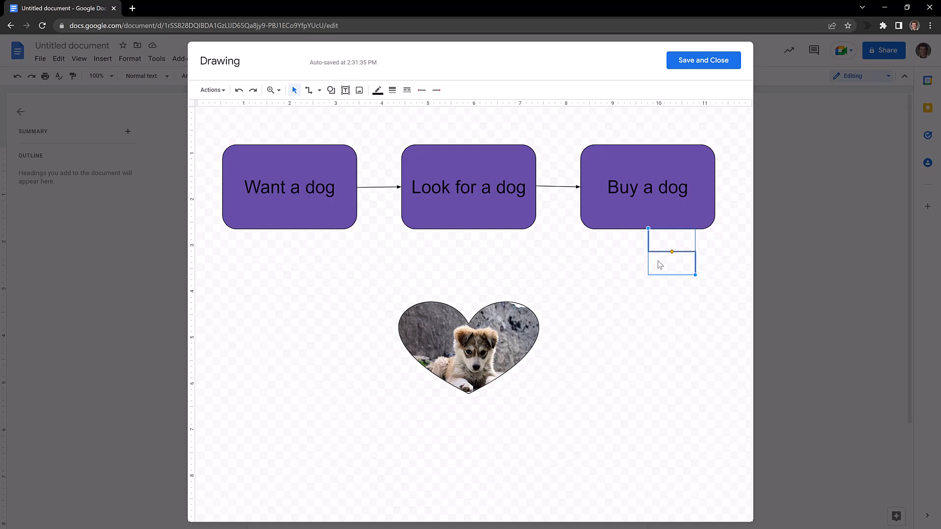
pyautogui.moveTo(694, 274); pyautogui.dragTo(467, 325)
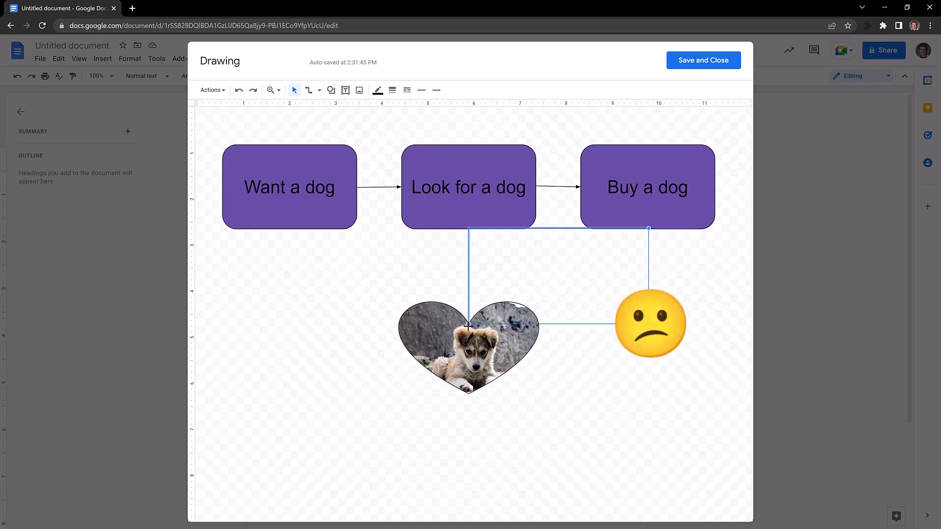
pyautogui.hotkey('ctrl', 'z')
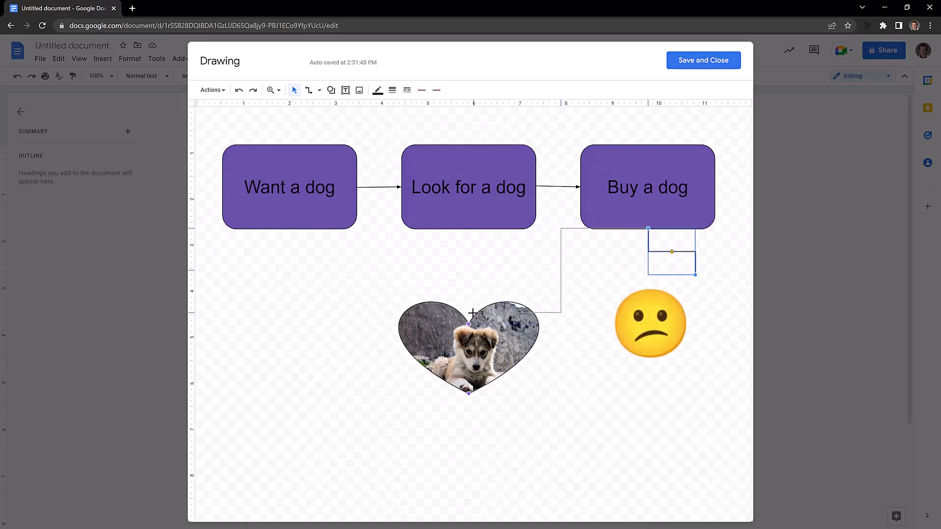
# Step: Attach the elbow connector's ends to the bottom of the "Buy a dog" box and the heart's top notch, keeping the box aligned with its row
pyautogui.moveTo(629, 207); pyautogui.dragTo(628, 196)
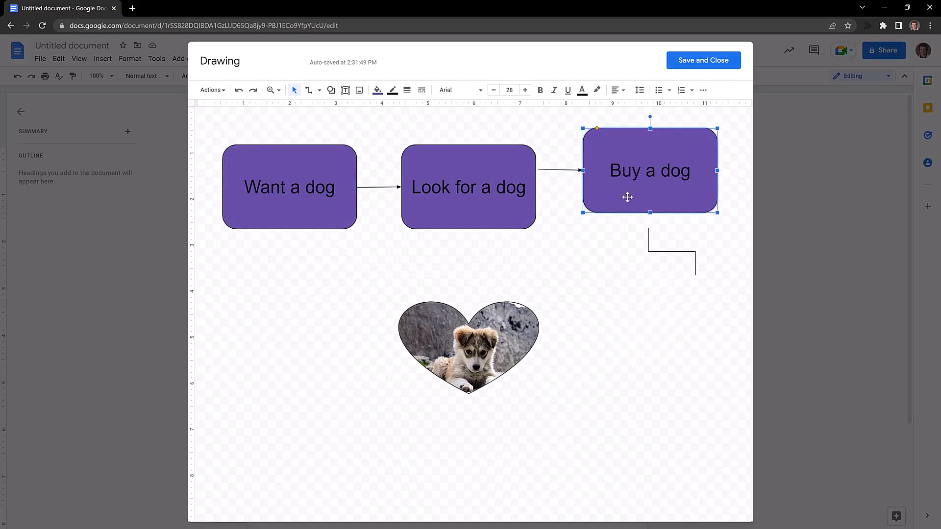
pyautogui.click(647, 245)
pyautogui.moveTo(649, 229); pyautogui.dragTo(650, 213)
pyautogui.moveTo(695, 273); pyautogui.dragTo(467, 323)
pyautogui.moveTo(651, 192); pyautogui.dragTo(607, 218)
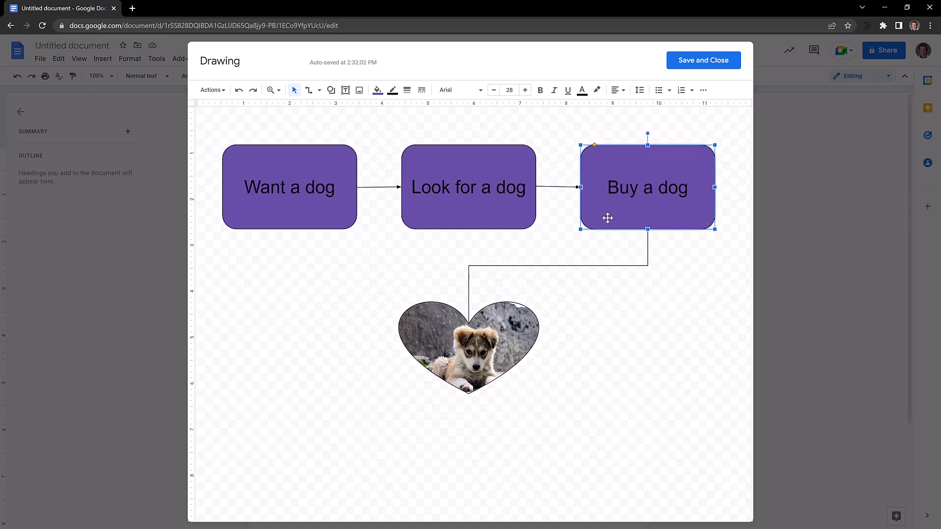
pyautogui.click(575, 244)
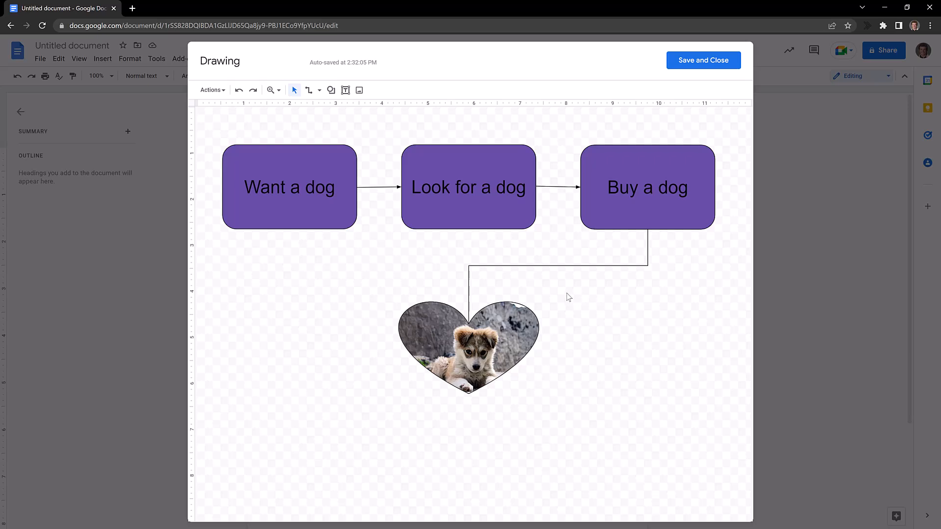
# Step: Add a solid filled arrowhead to the end of the elbow connector at the puppy heart
pyautogui.click(491, 266)
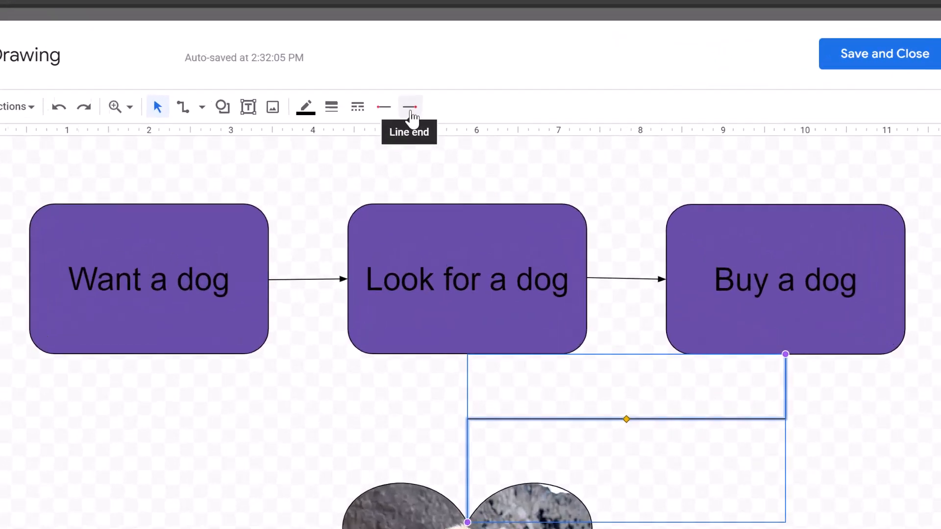
pyautogui.click(436, 90)
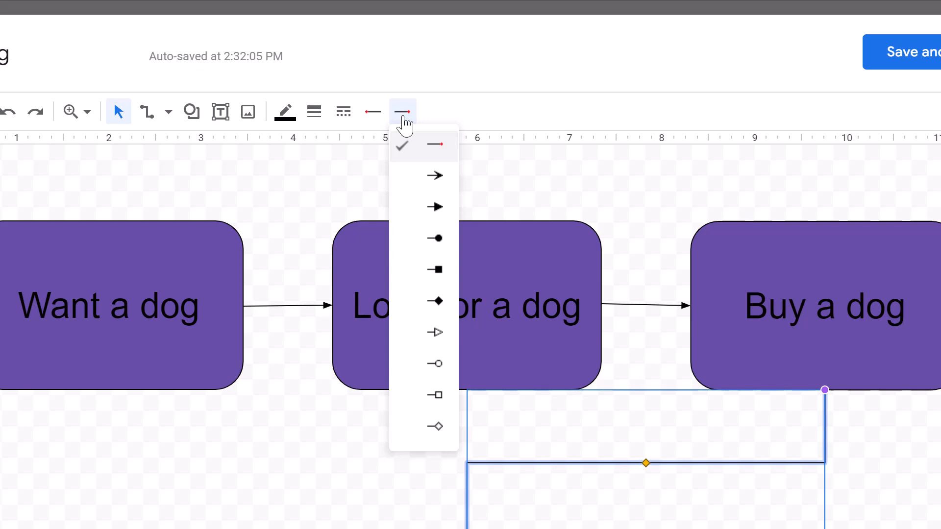
pyautogui.click(414, 207)
pyautogui.click(607, 383)
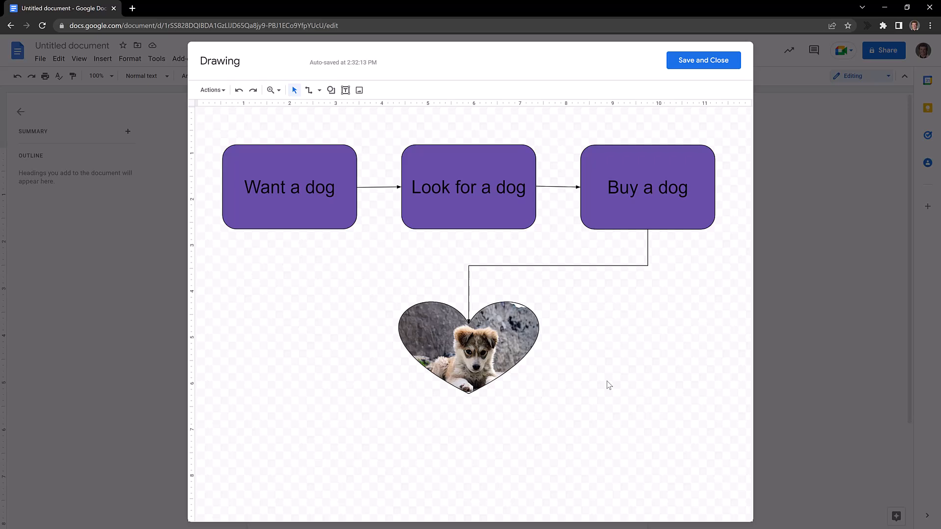
# Step: Set the line weight of both horizontal arrows and the elbow connector to 4px
pyautogui.press('shift')
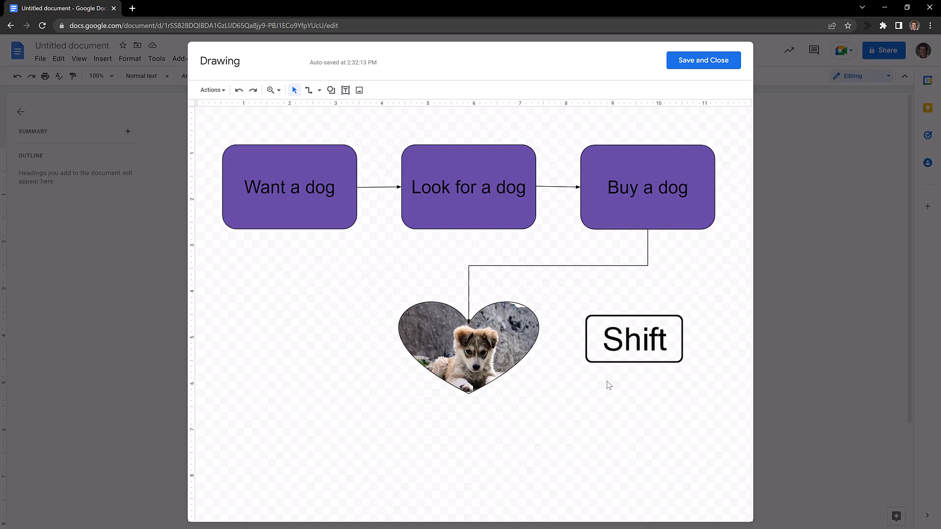
pyautogui.click(392, 187)
pyautogui.keyDown('shift'); pyautogui.click(553, 187); pyautogui.keyUp('shift')
pyautogui.keyDown('shift'); pyautogui.click(555, 265); pyautogui.keyUp('shift')
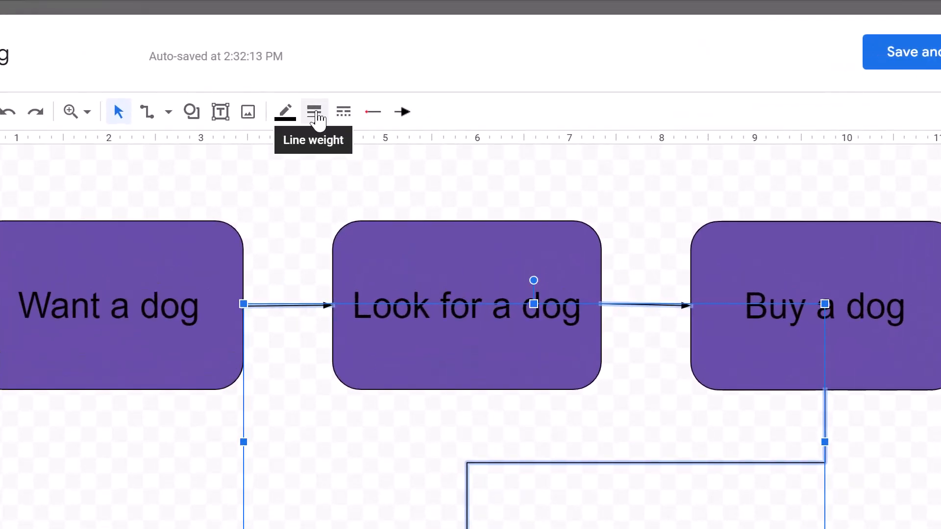
pyautogui.click(316, 113)
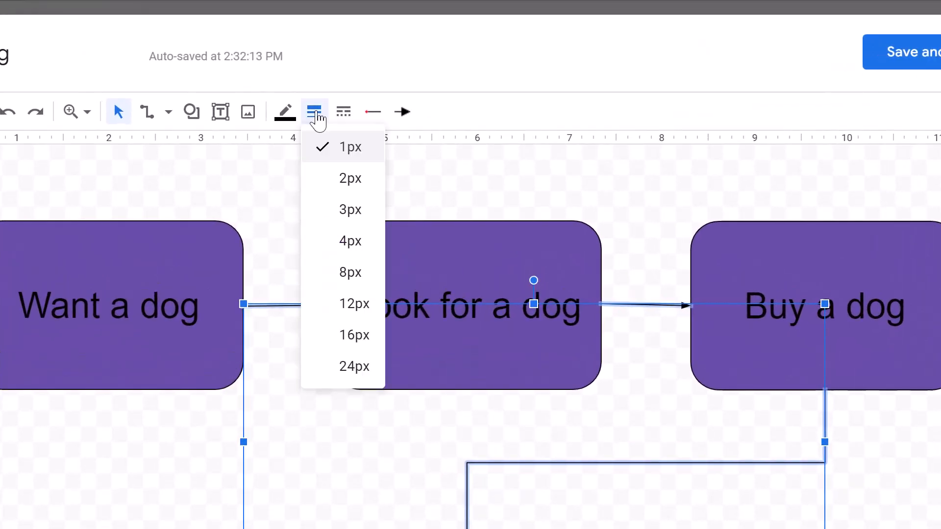
pyautogui.click(347, 242)
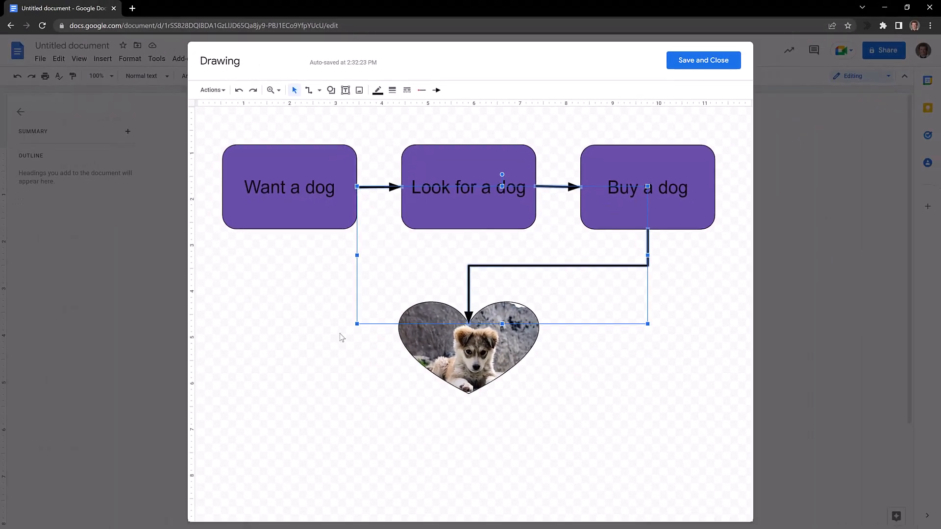
pyautogui.click(341, 338)
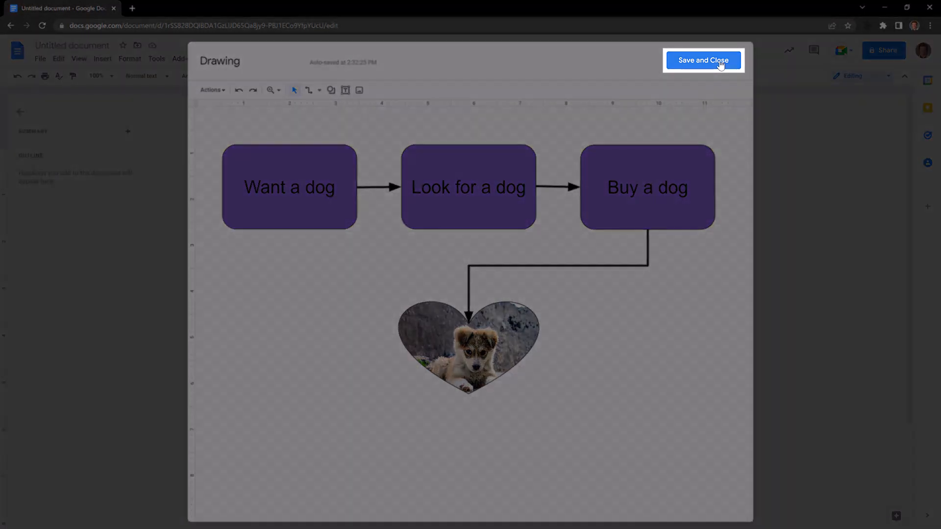
# Step: Save and close the drawing to insert it into the document, and reopen the inserted drawing for editing
pyautogui.click(703, 60)
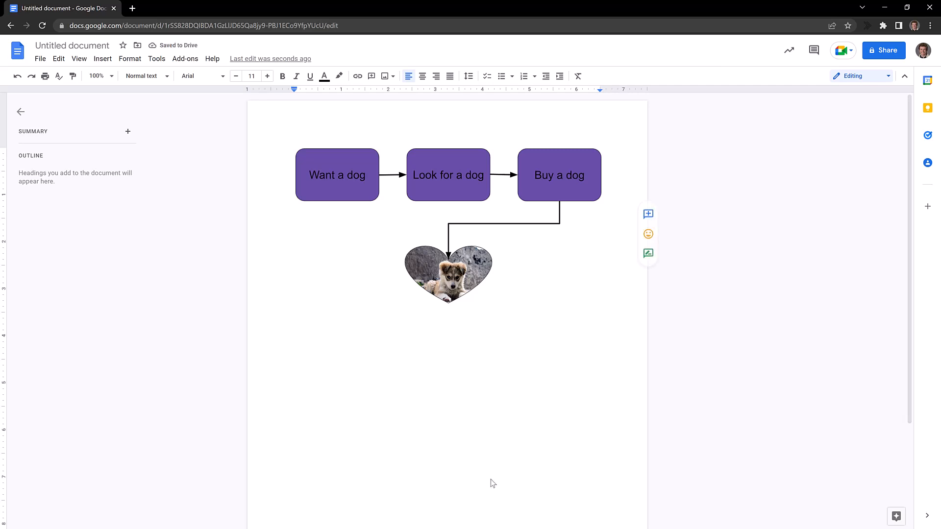
pyautogui.click(493, 299)
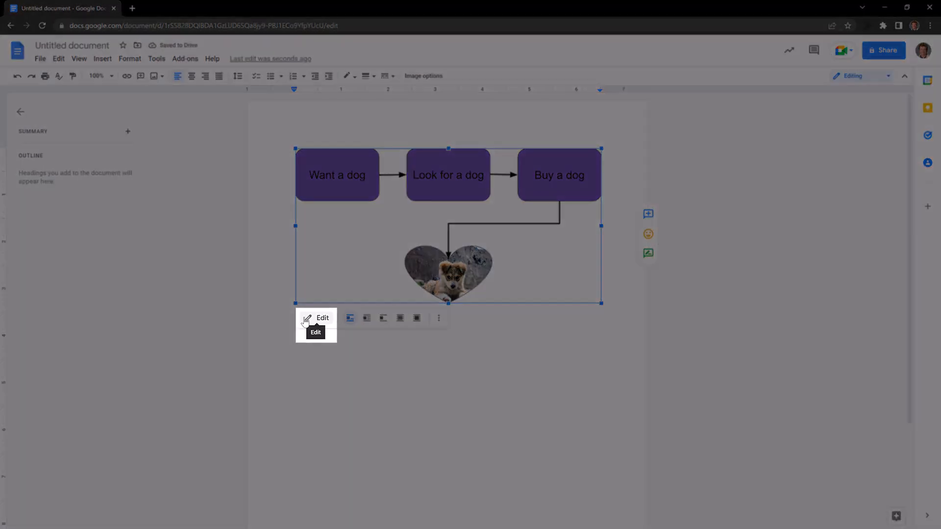
pyautogui.click(305, 321)
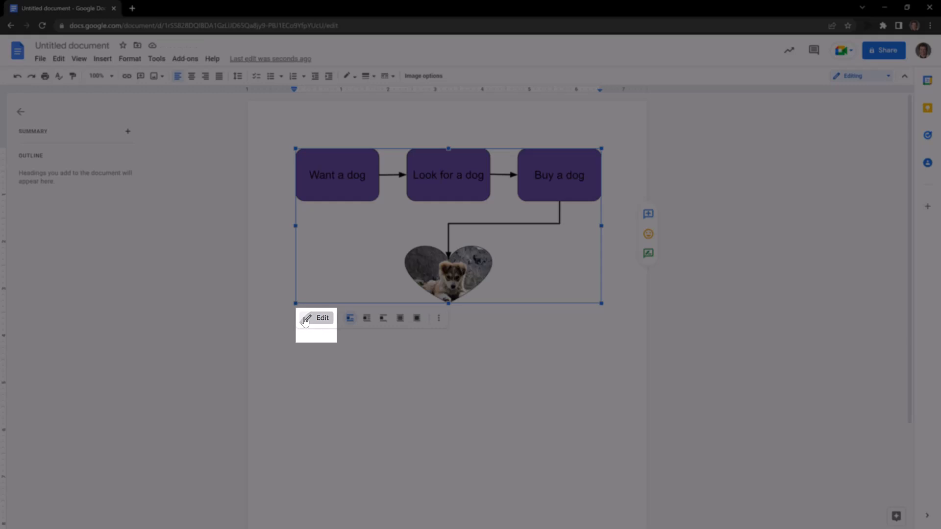